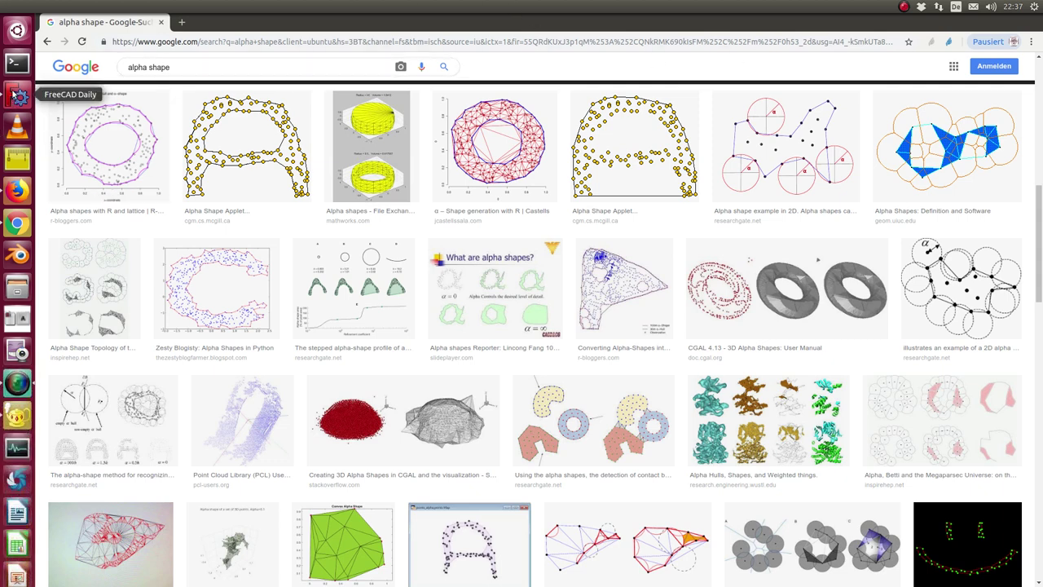
Return to FreeCAD and briefly show, then hide, the Alpha_Hull wireframe over the points.
left_click(16, 94)
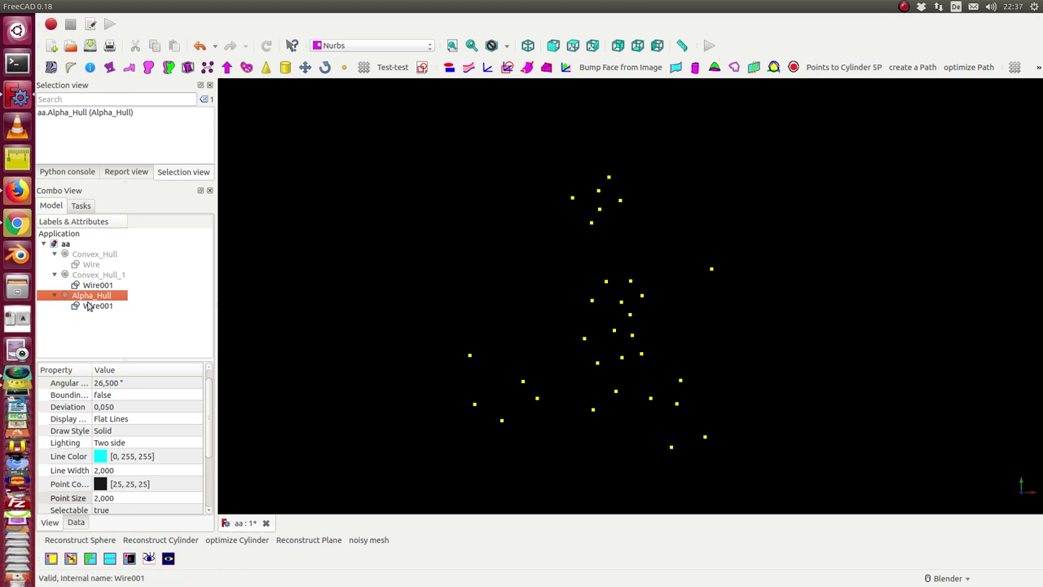
key("space")
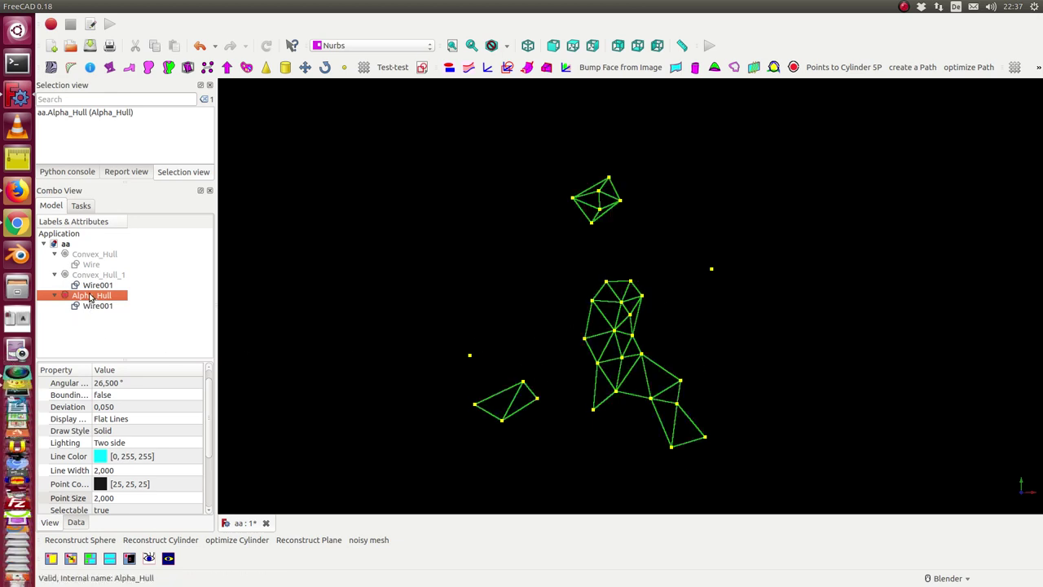
key("space")
Preview the Convex_Hull_1 wireframe, hide it again, and select Wire001.
left_click(93, 277)
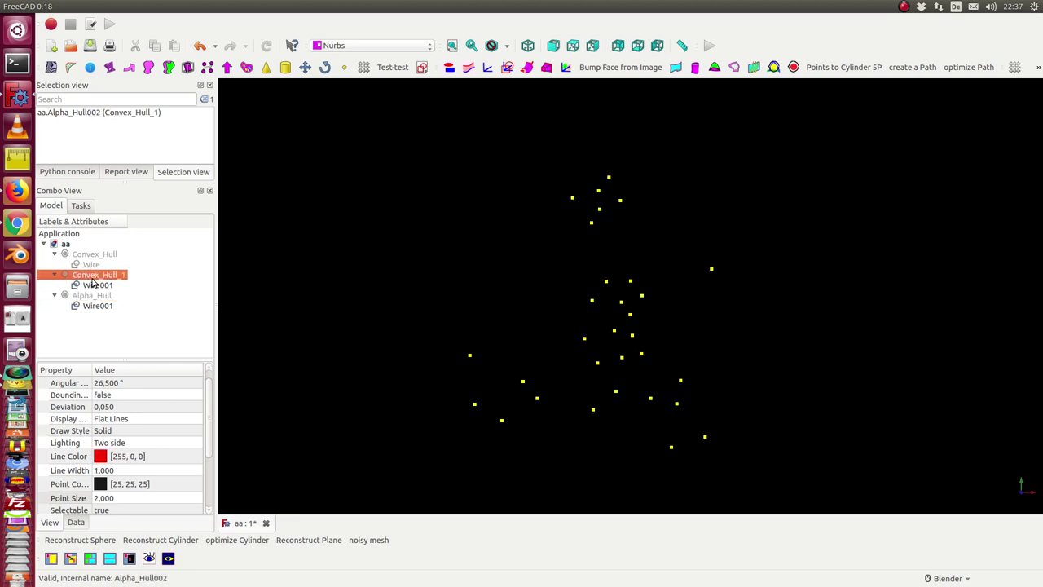
key("space")
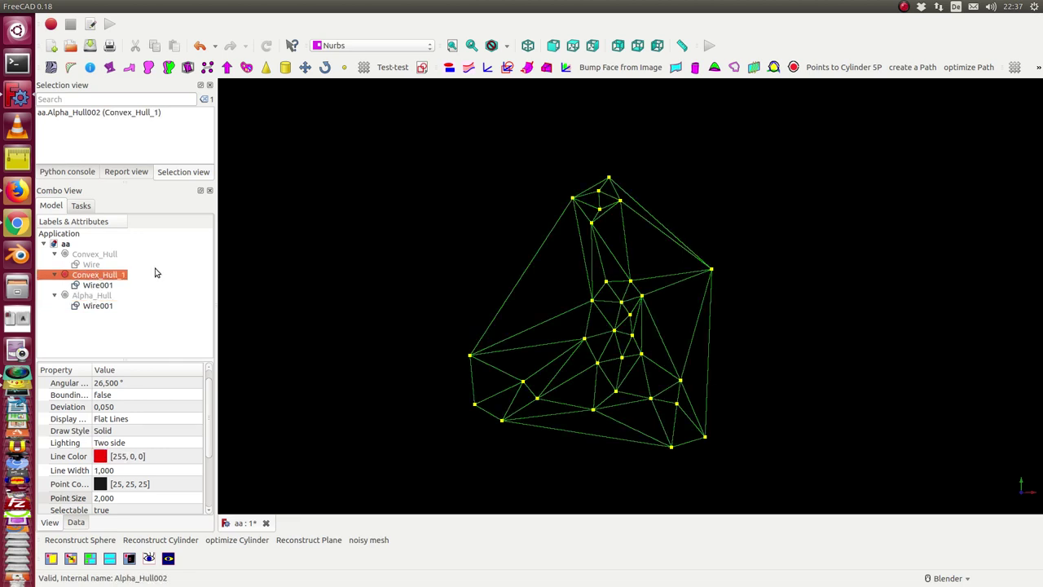
key("space")
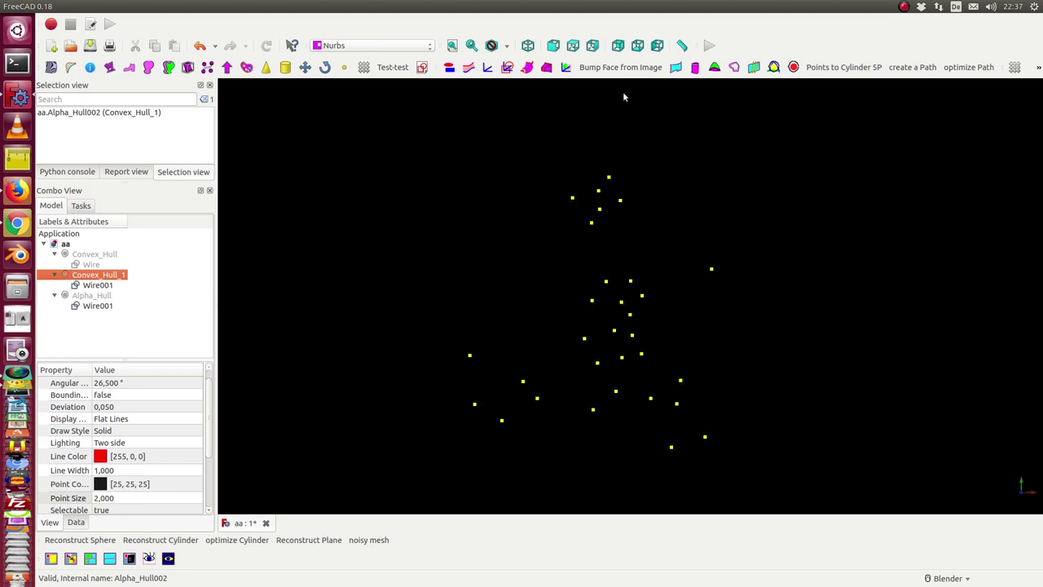
left_click(98, 306)
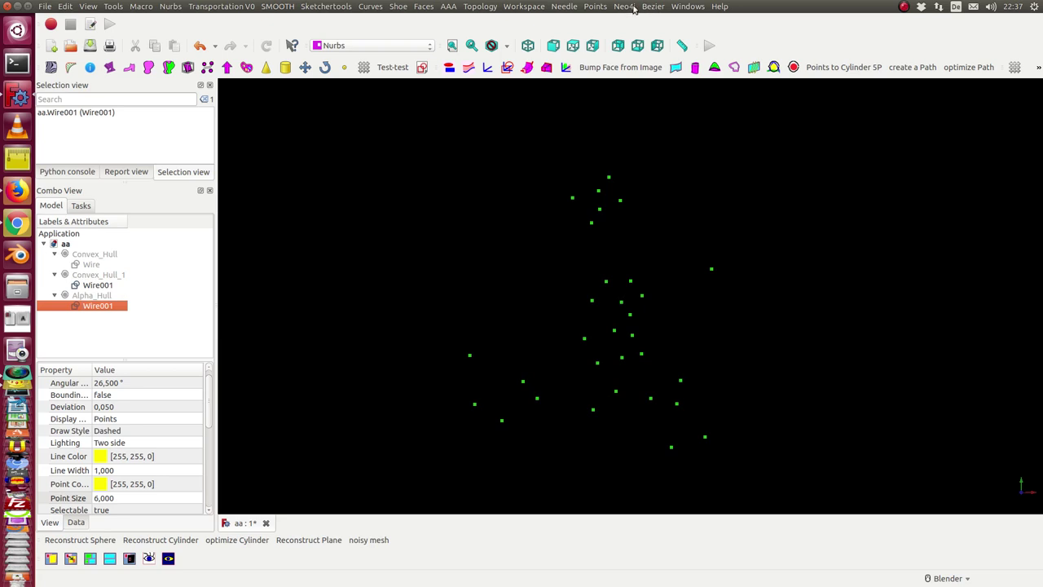
Create a concave 2D hull from Wire001 and bring up Alpha_Hull003's data properties.
left_click(600, 7)
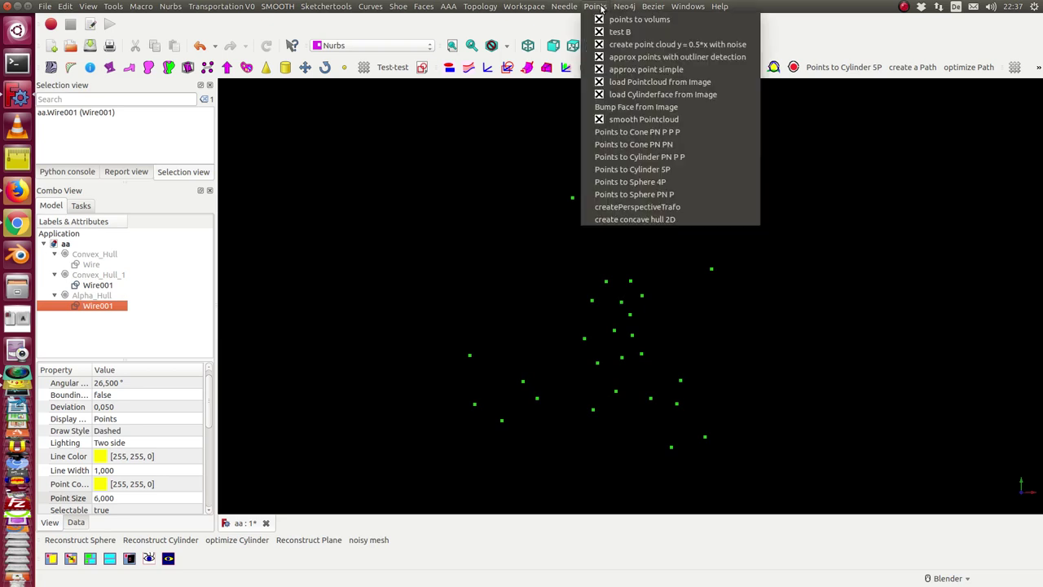
left_click(657, 224)
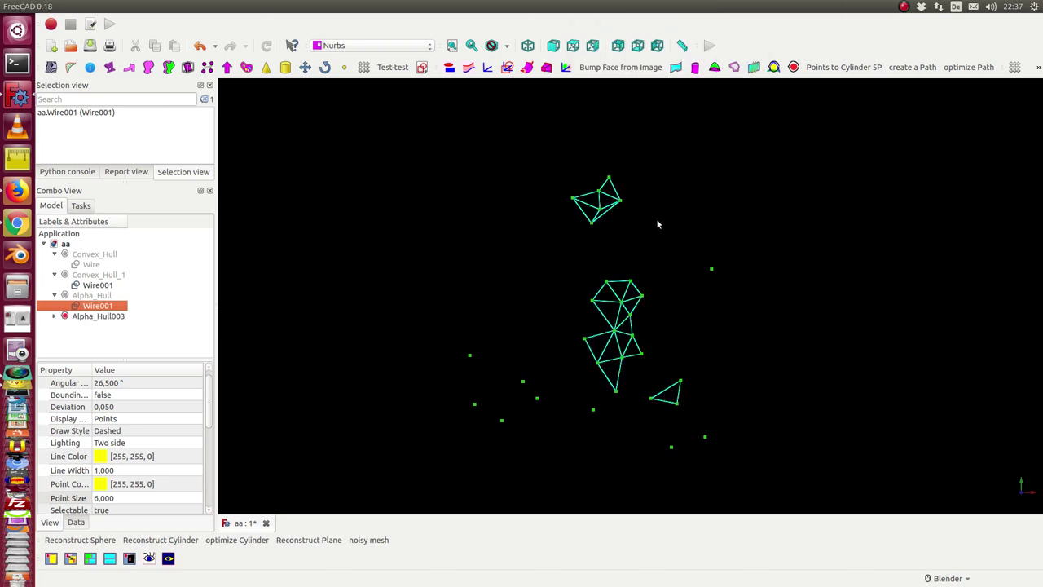
left_click(81, 318)
left_click_drag(210, 419, 212, 471)
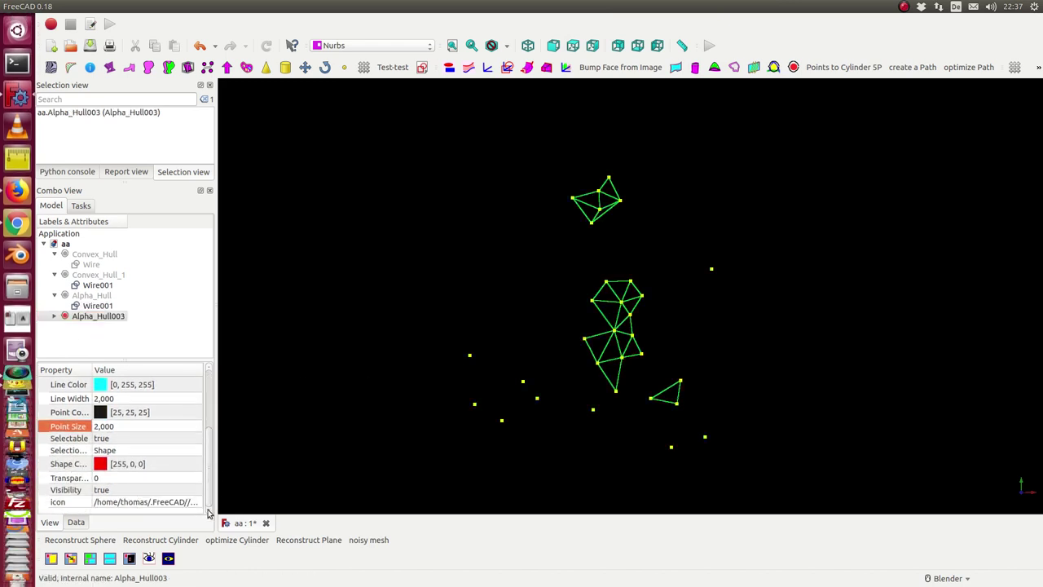
left_click(76, 526)
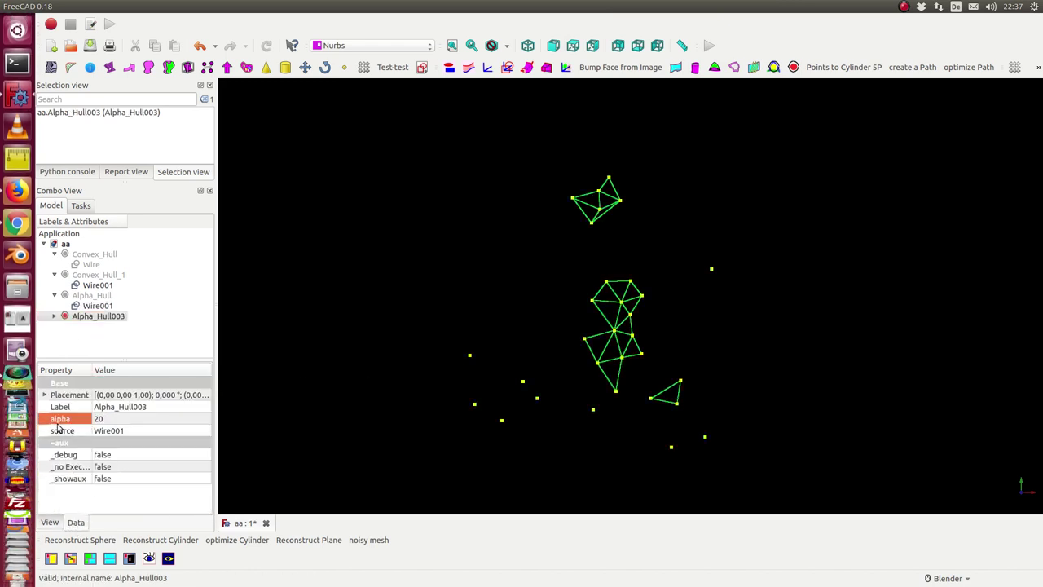
Raise Alpha_Hull003's alpha from 20 to 47 so the clusters join into one mesh.
left_click(119, 419)
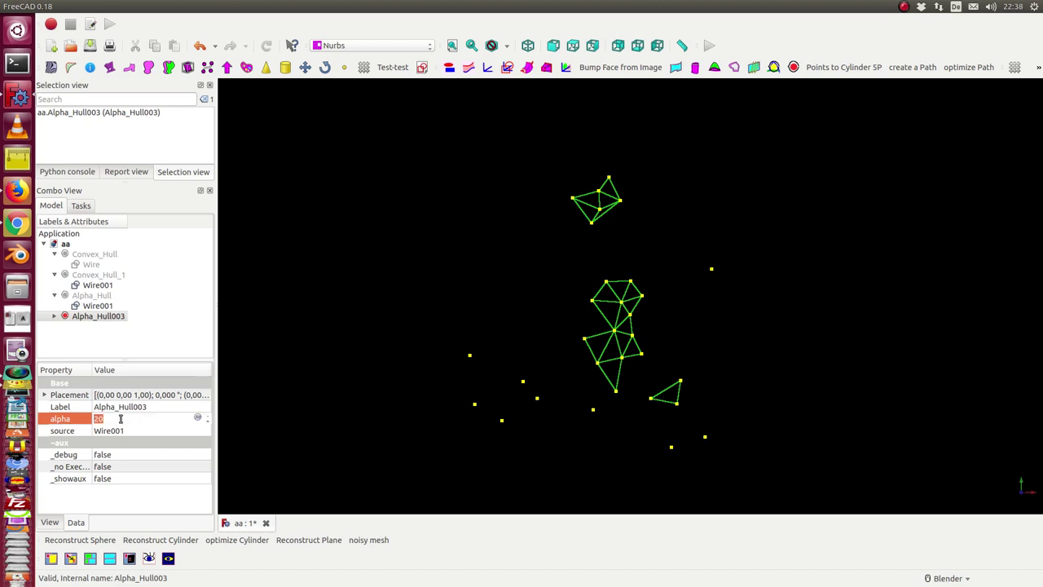
scroll(120, 419, "down", 2)
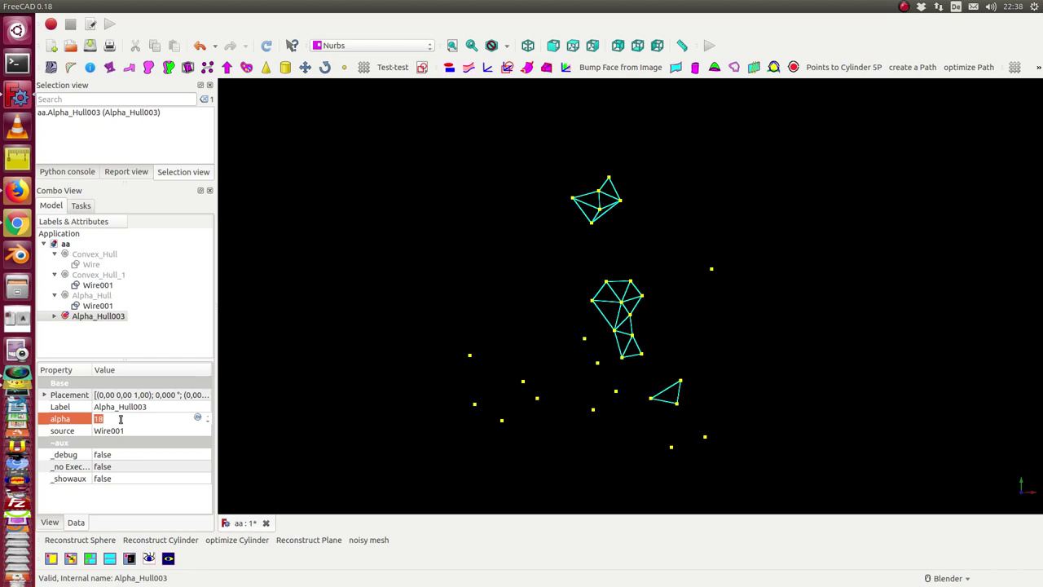
scroll(119, 419, "down", 1)
scroll(120, 419, "up", 2)
scroll(120, 419, "up", 1)
scroll(120, 419, "up", 1)
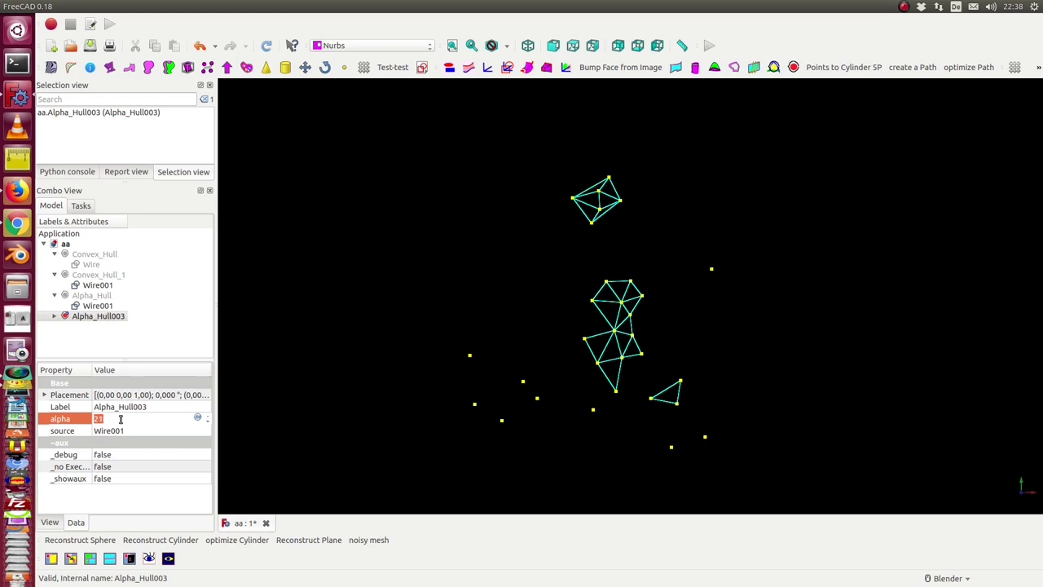
scroll(120, 418, "up", 1)
scroll(122, 419, "up", 1)
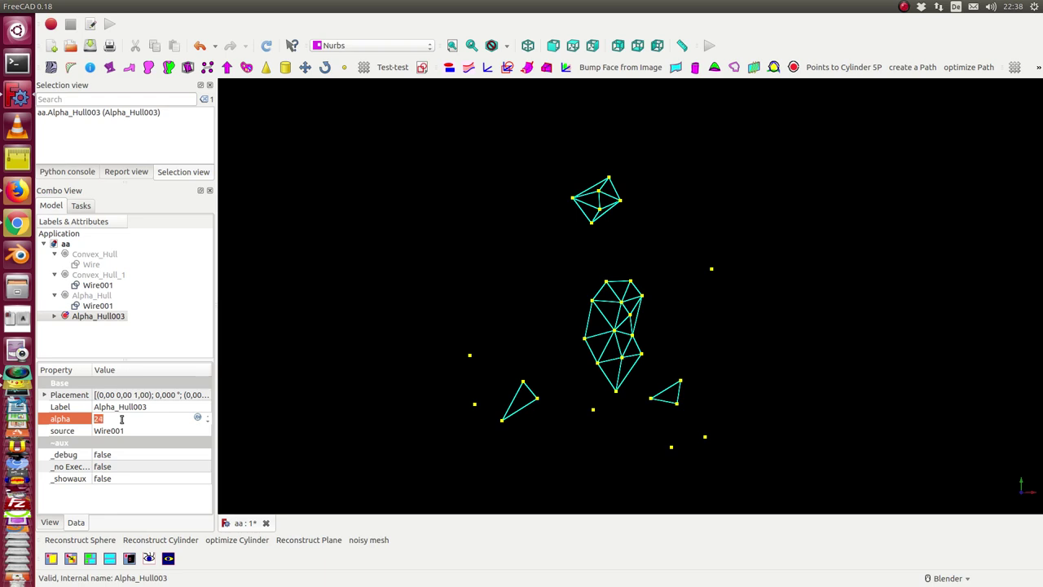
left_click(122, 419)
scroll(122, 419, "up", 2)
scroll(122, 419, "up", 1)
scroll(122, 419, "up", 2)
scroll(122, 419, "up", 1)
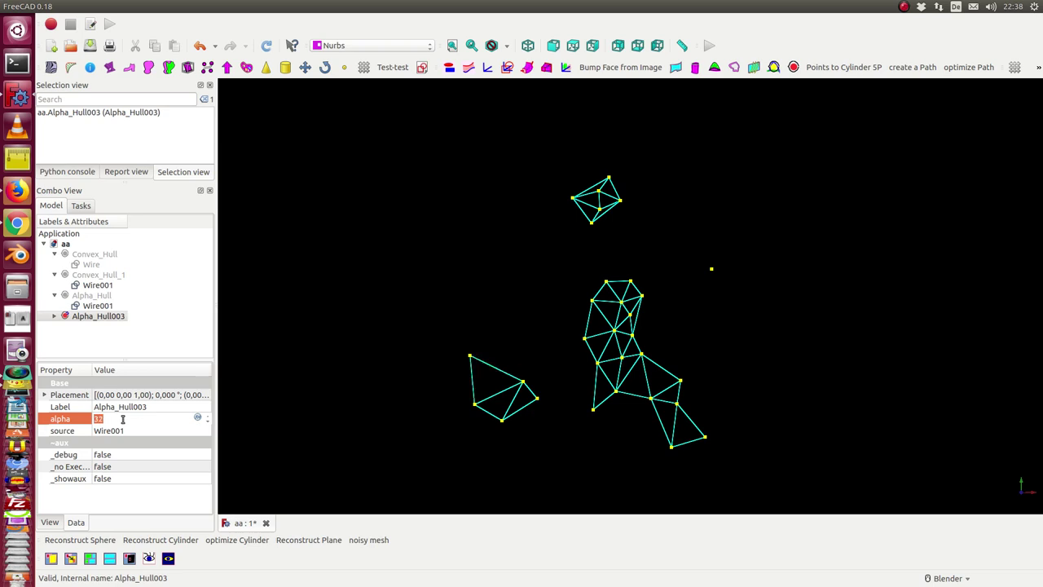
scroll(122, 419, "up", 2)
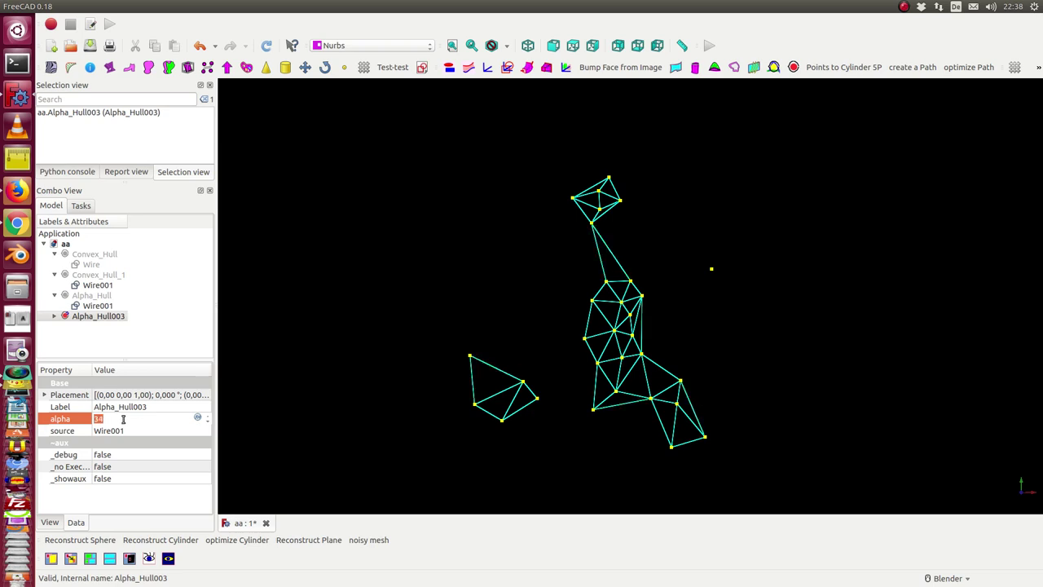
scroll(122, 419, "up", 1)
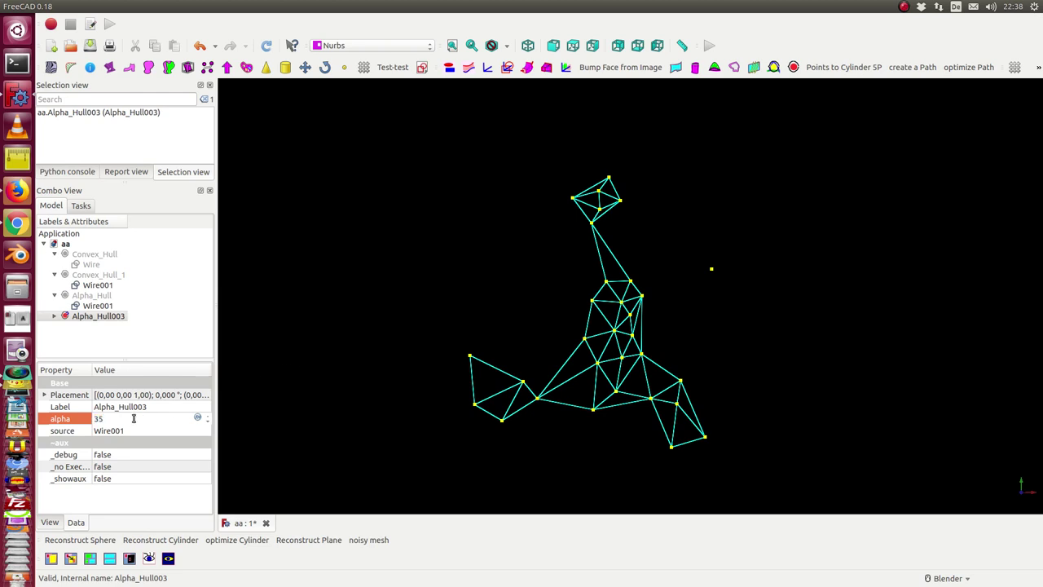
scroll(134, 418, "down", 1)
scroll(134, 418, "down", 1)
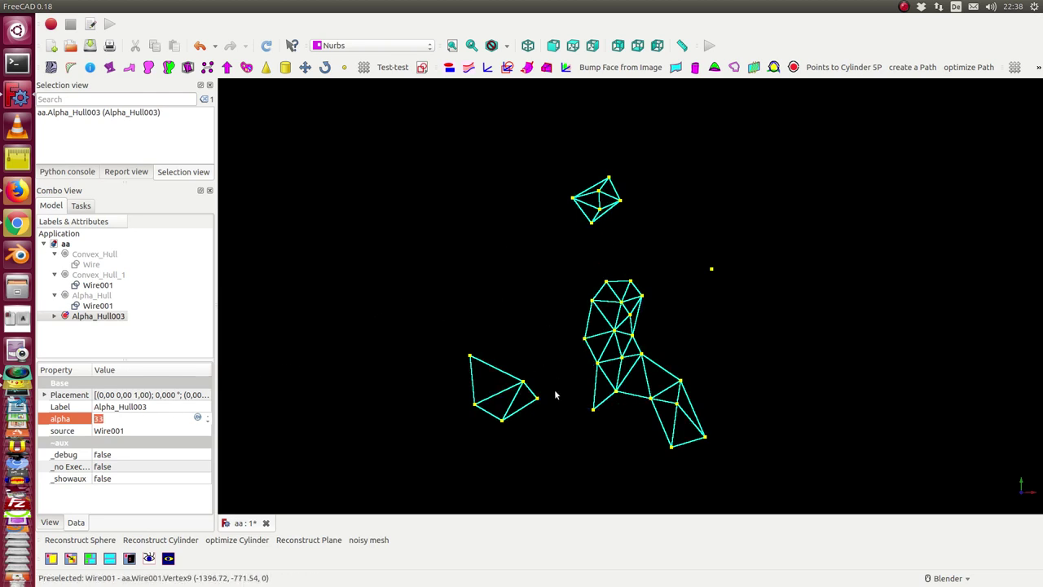
left_click(129, 422)
scroll(128, 422, "up", 1)
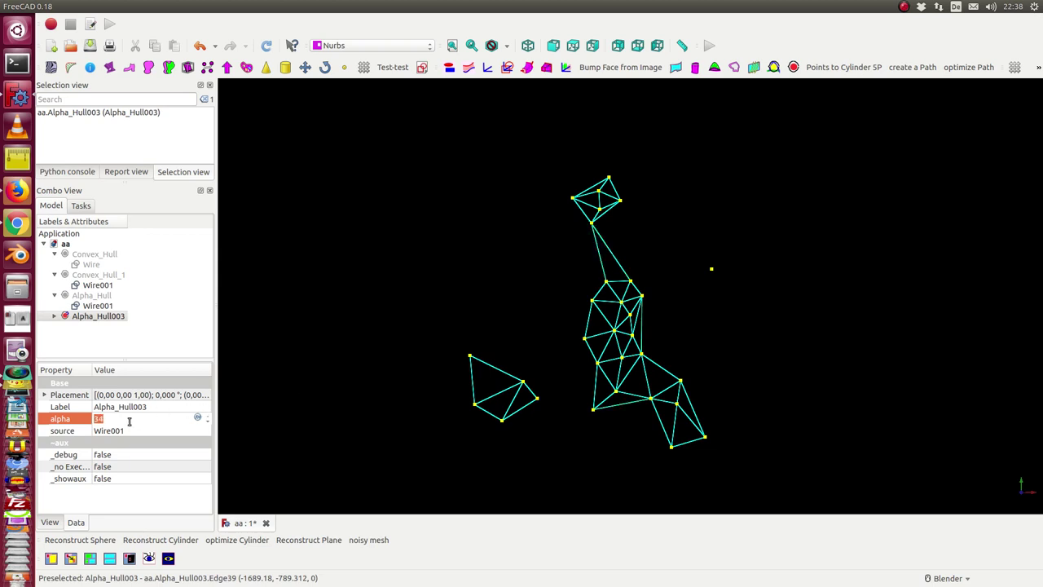
scroll(129, 421, "up", 1)
scroll(128, 420, "up", 1)
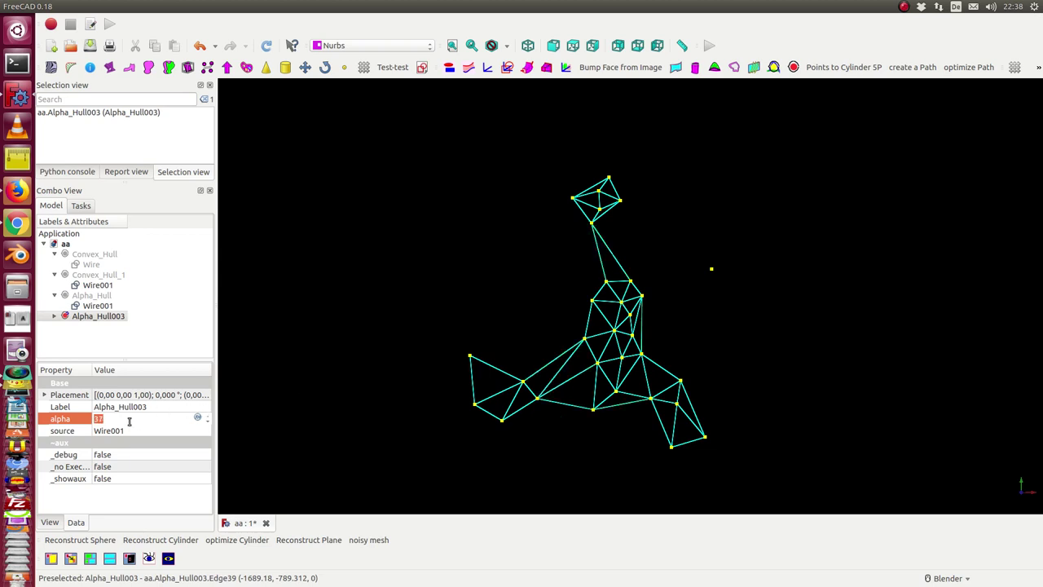
scroll(129, 421, "up", 2)
scroll(128, 420, "up", 2)
scroll(129, 420, "up", 2)
scroll(129, 420, "up", 2)
scroll(129, 421, "up", 2)
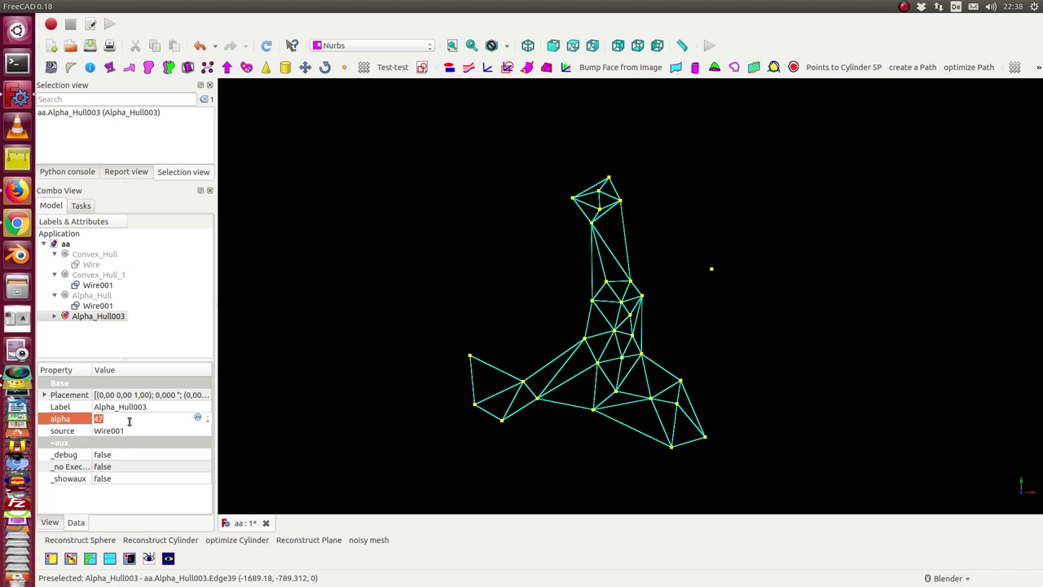
Hide the first cloud's Convex_Hull_1 and Alpha_Hull003 wireframes.
left_click(105, 298)
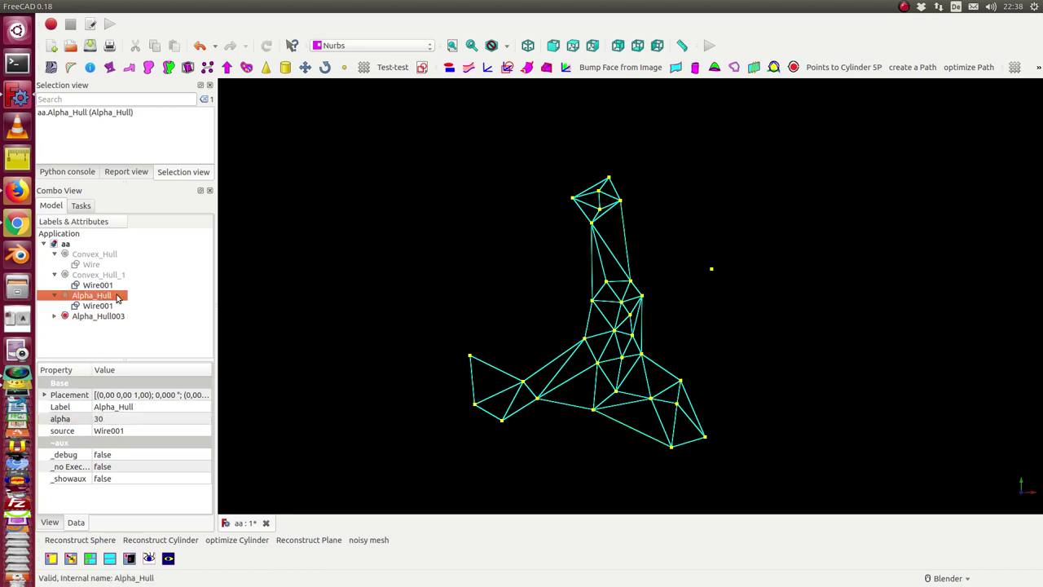
left_click(101, 277)
key("space")
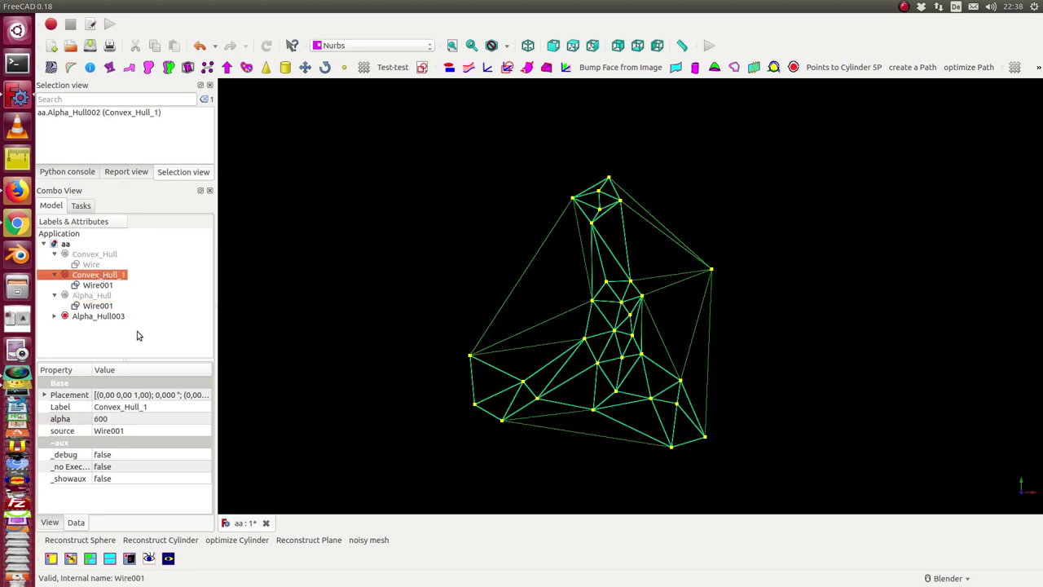
key("space")
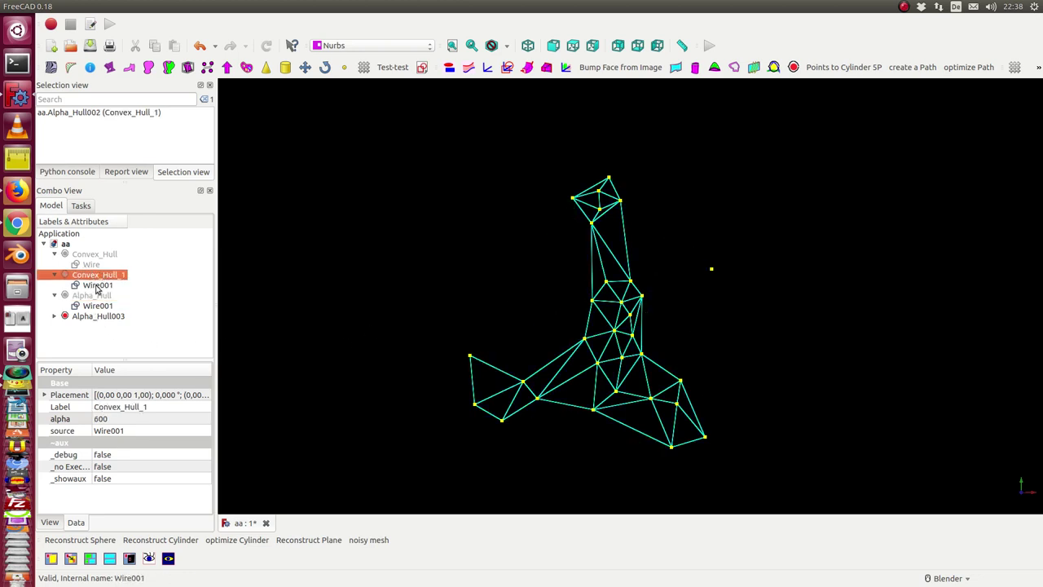
left_click(96, 285)
left_click(96, 306)
left_click(95, 316)
key("space")
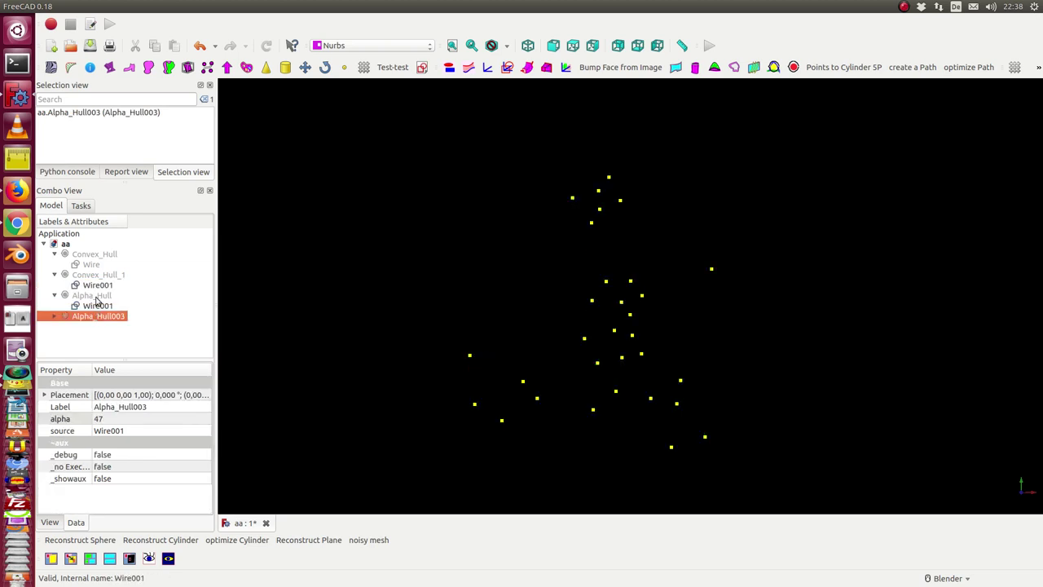
Show the Wire point cloud with its Convex_Hull wireframe, fitted to the view.
left_click(97, 254)
left_click(95, 265)
key("space")
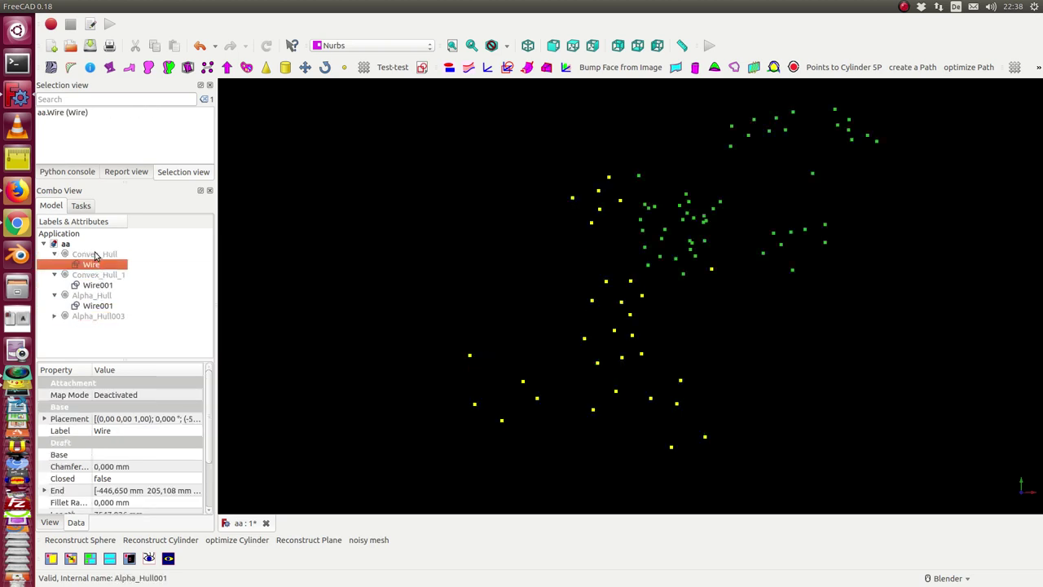
left_click(95, 254)
left_click(95, 285)
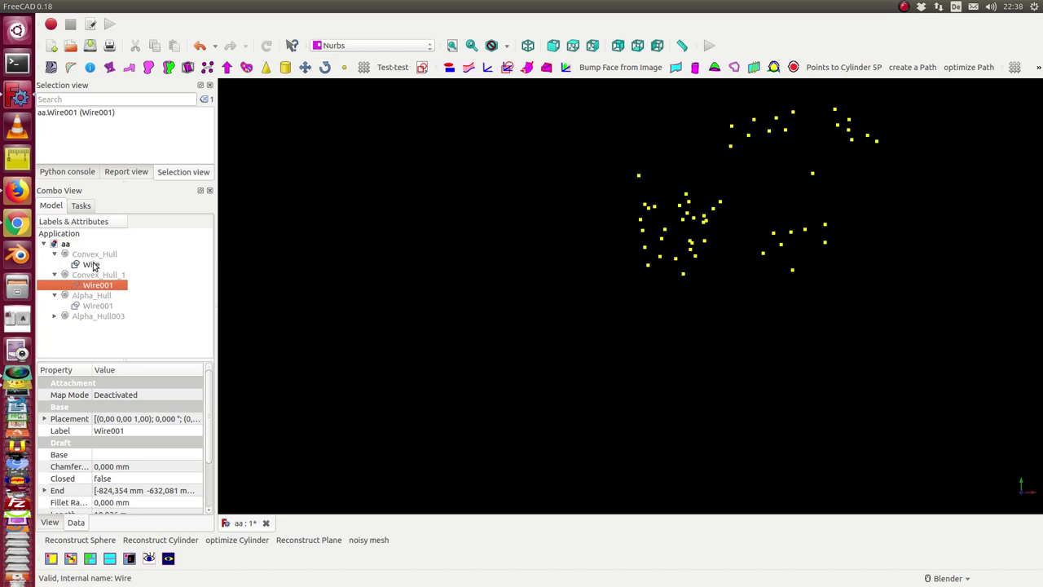
left_click(95, 254)
key("space")
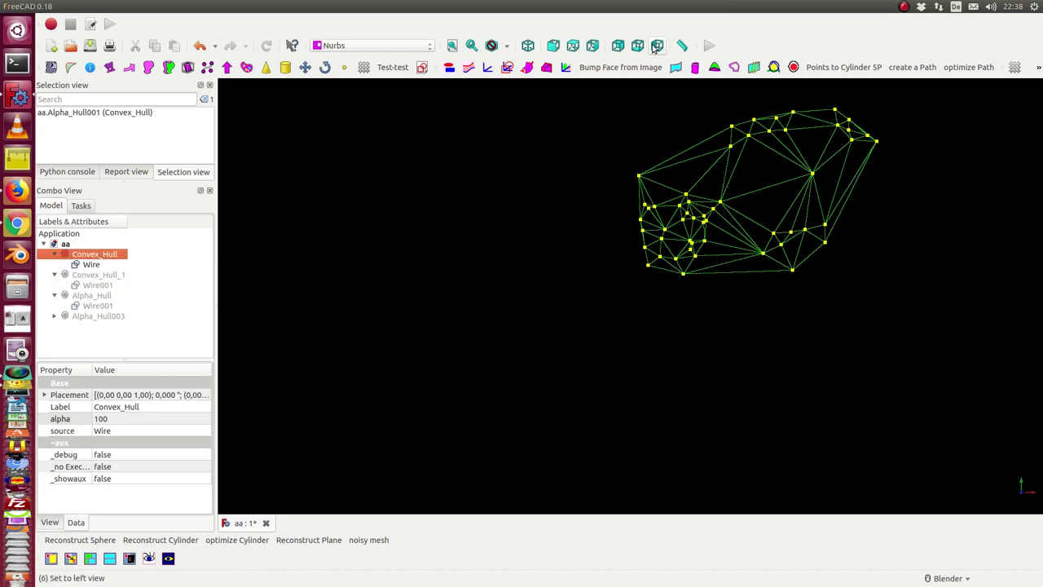
left_click(452, 45)
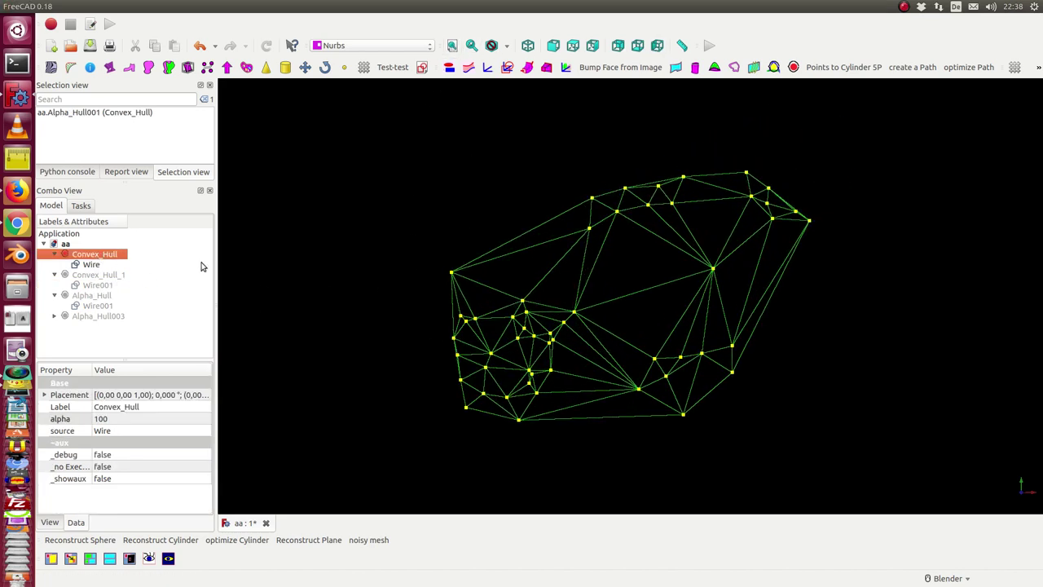
left_click(91, 265)
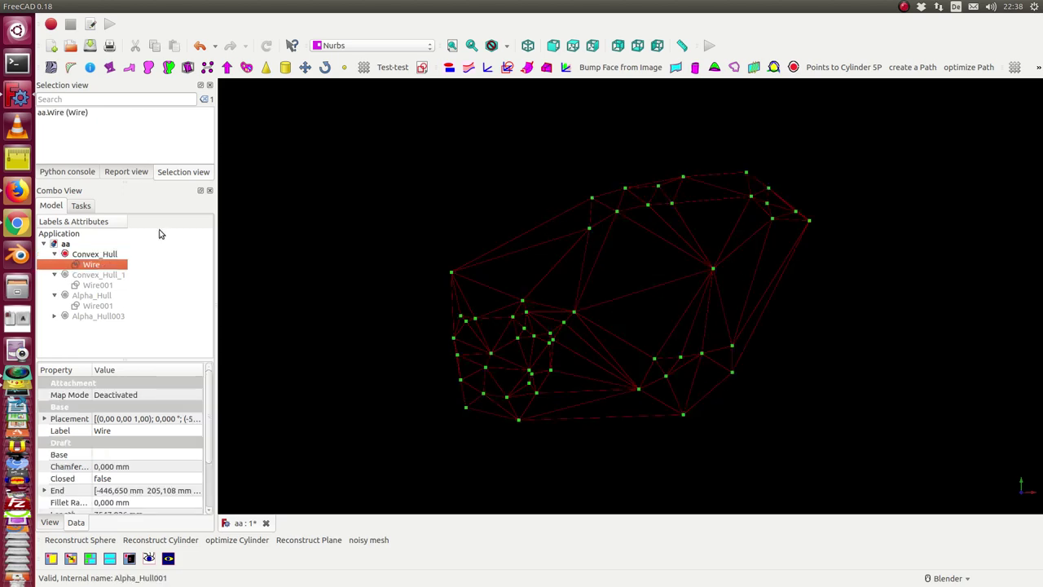
Create a concave 2D hull from the Wire point cloud, producing Alpha_Hull004.
mouse_move(326, 7)
left_click(654, 6)
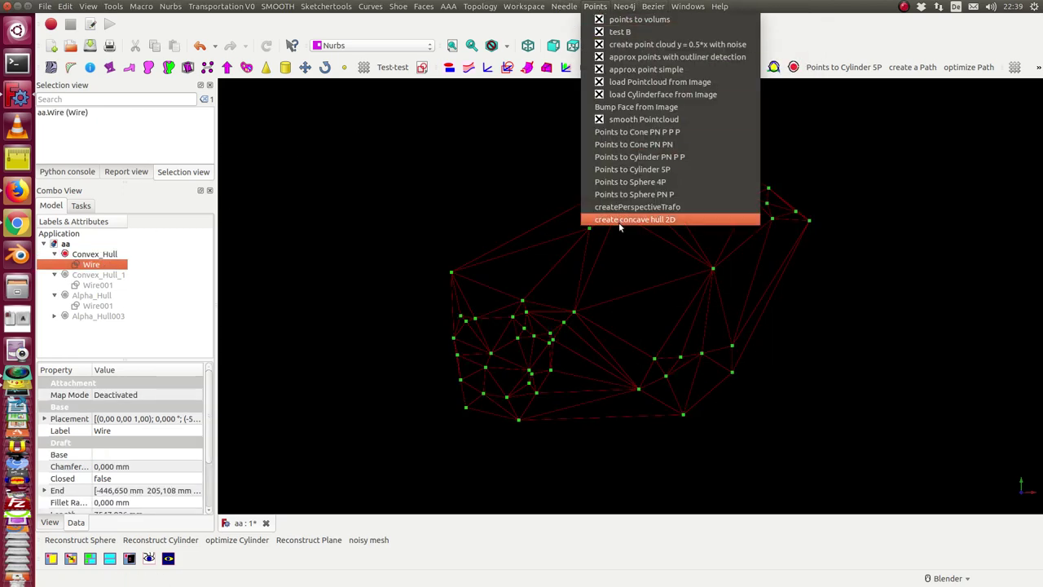
left_click(619, 220)
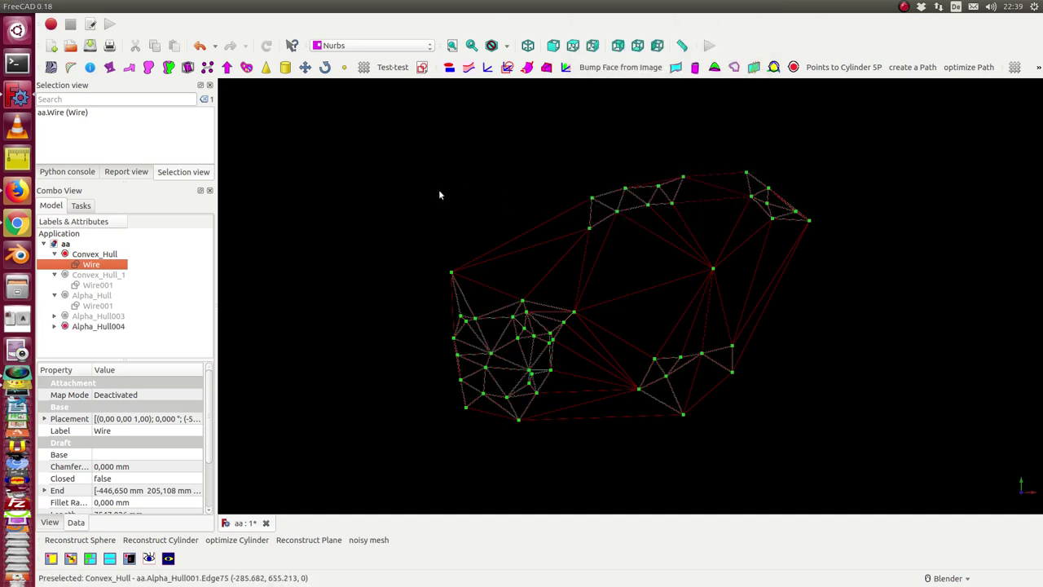
left_click(82, 329)
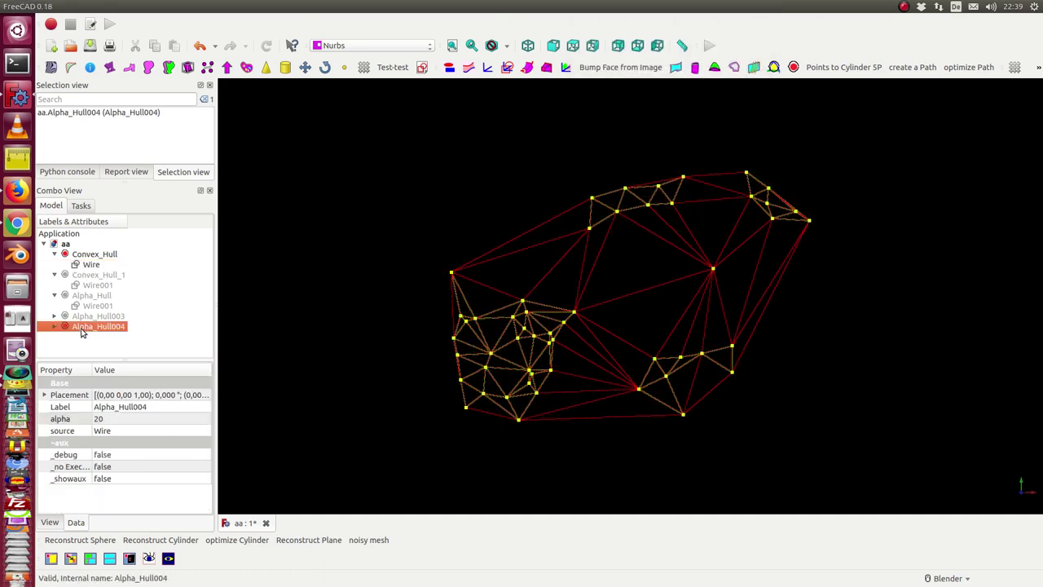
Raise Alpha_Hull004's alpha from 20 to 32 for a concave fit.
left_click(118, 421)
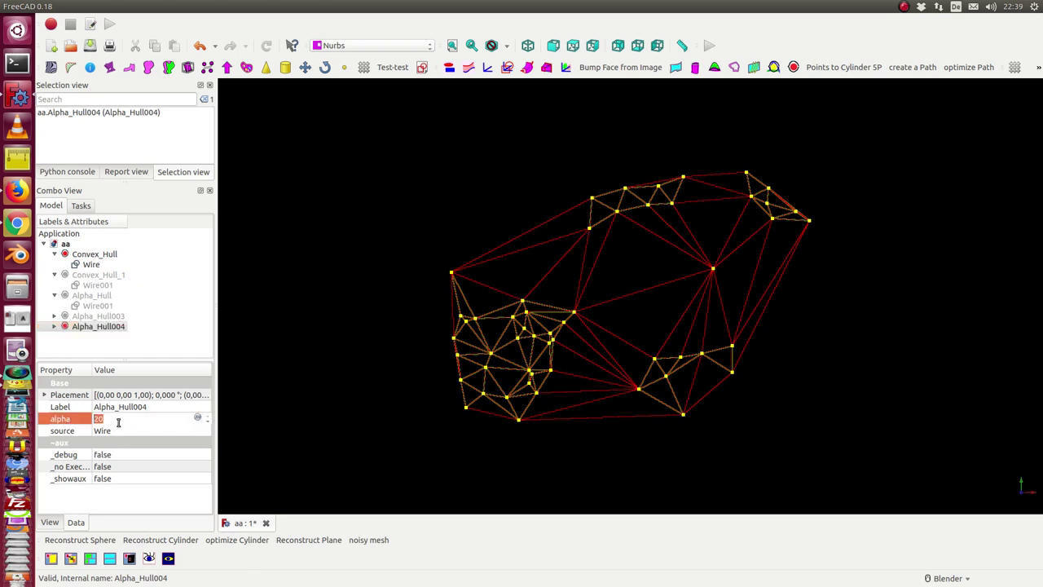
scroll(119, 420, "up", 1)
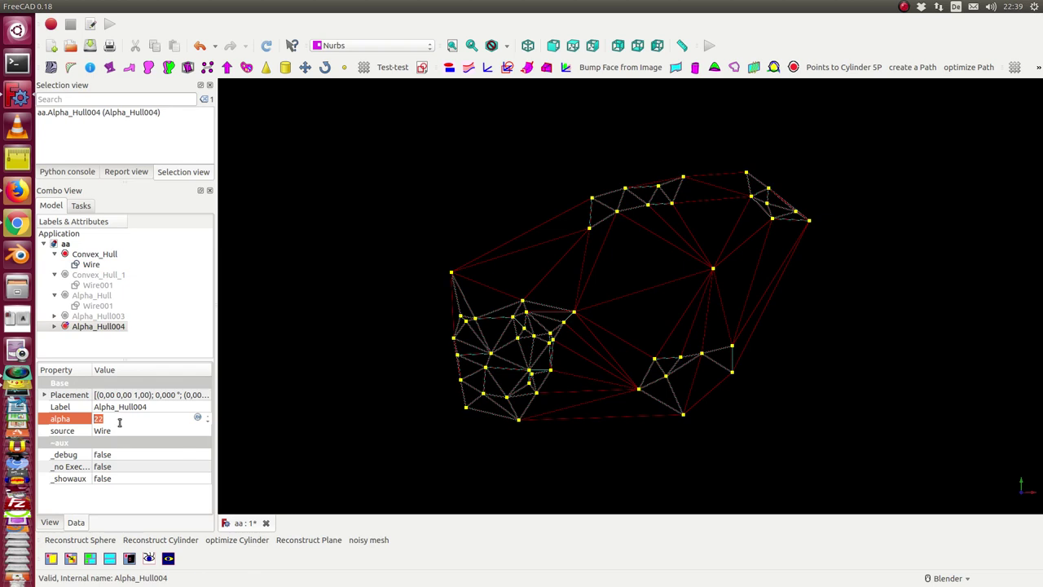
scroll(119, 421, "up", 1)
scroll(119, 420, "up", 1)
scroll(120, 421, "up", 1)
scroll(119, 421, "up", 1)
scroll(120, 421, "up", 1)
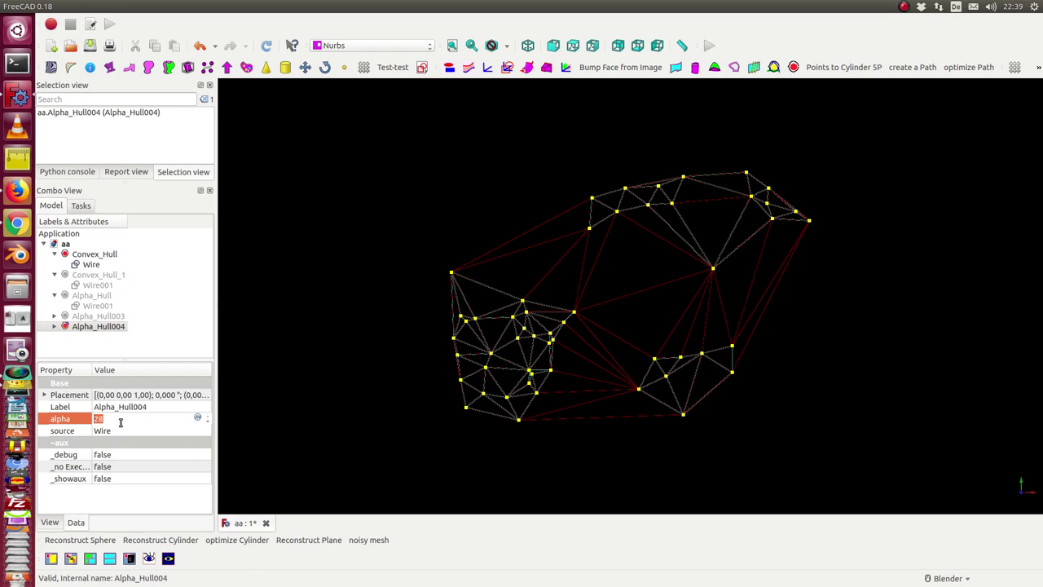
scroll(120, 421, "up", 2)
scroll(123, 421, "up", 2)
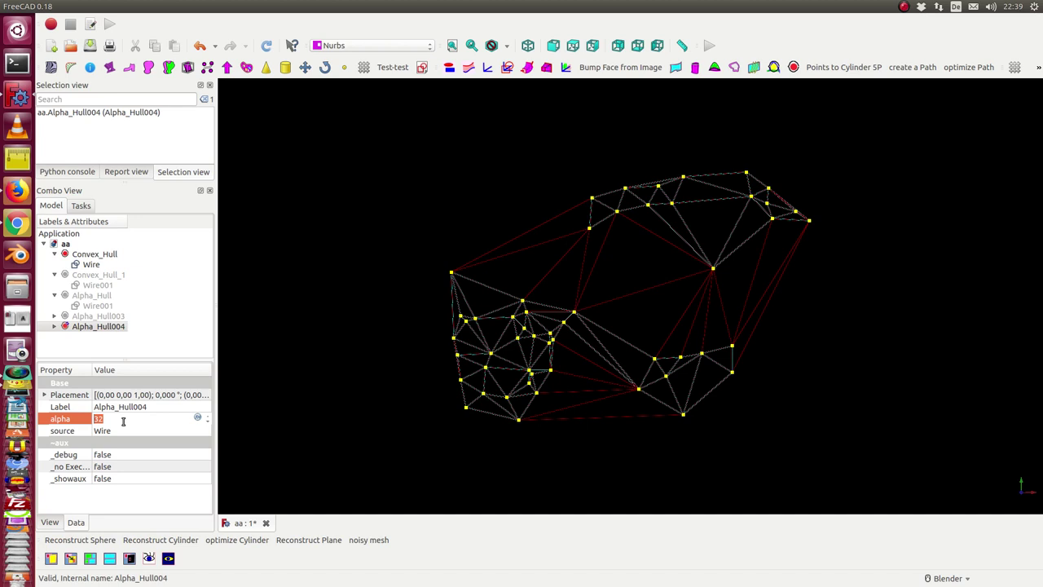
left_click(96, 255)
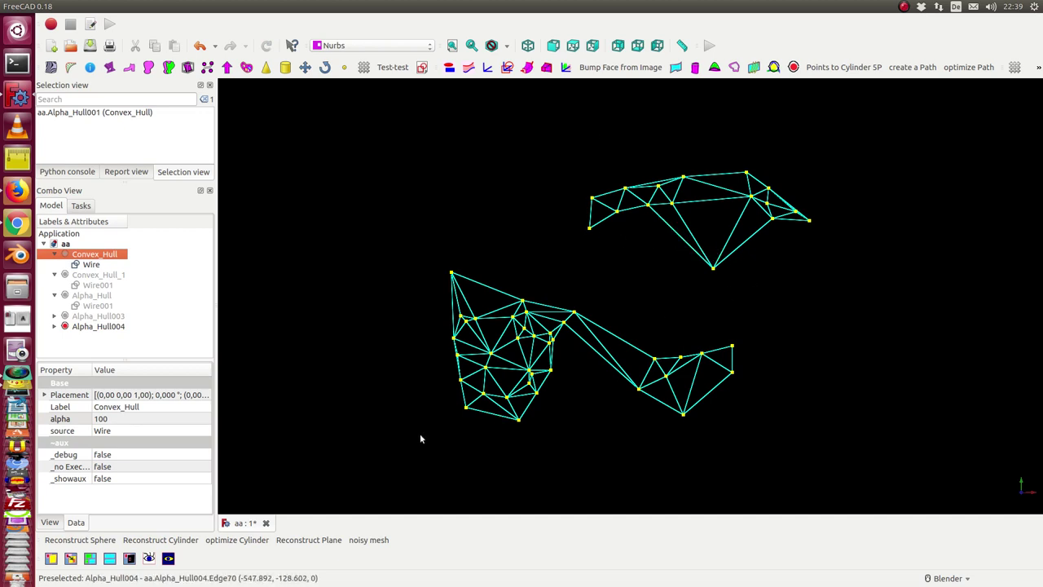
Lower Alpha_Hull004's alpha from 32 to 10, leaving small scattered triangles among the points.
left_click(134, 419)
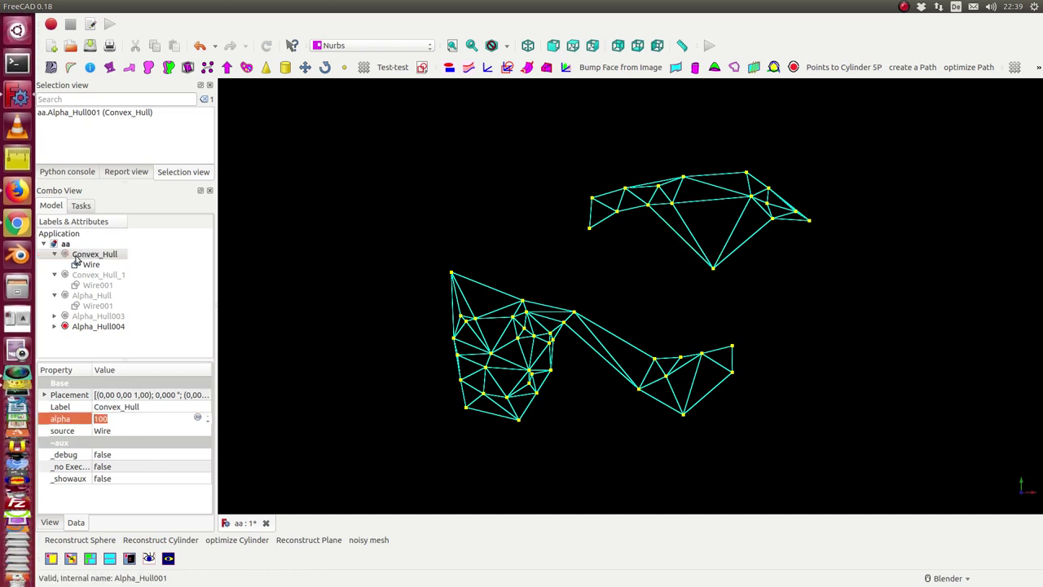
left_click(106, 327)
left_click(134, 418)
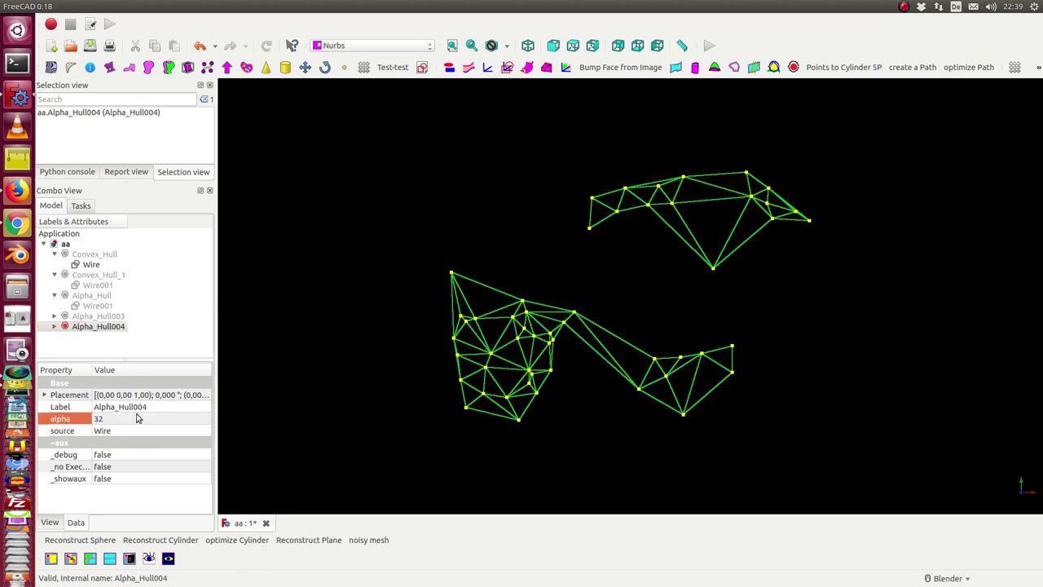
scroll(137, 418, "down", 1)
scroll(137, 414, "down", 1)
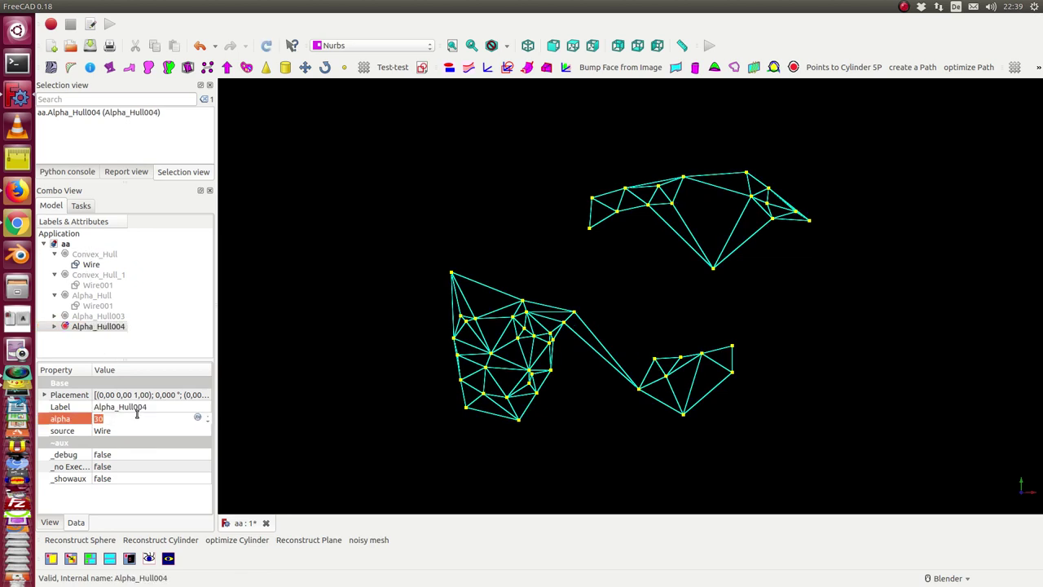
scroll(136, 416, "down", 1)
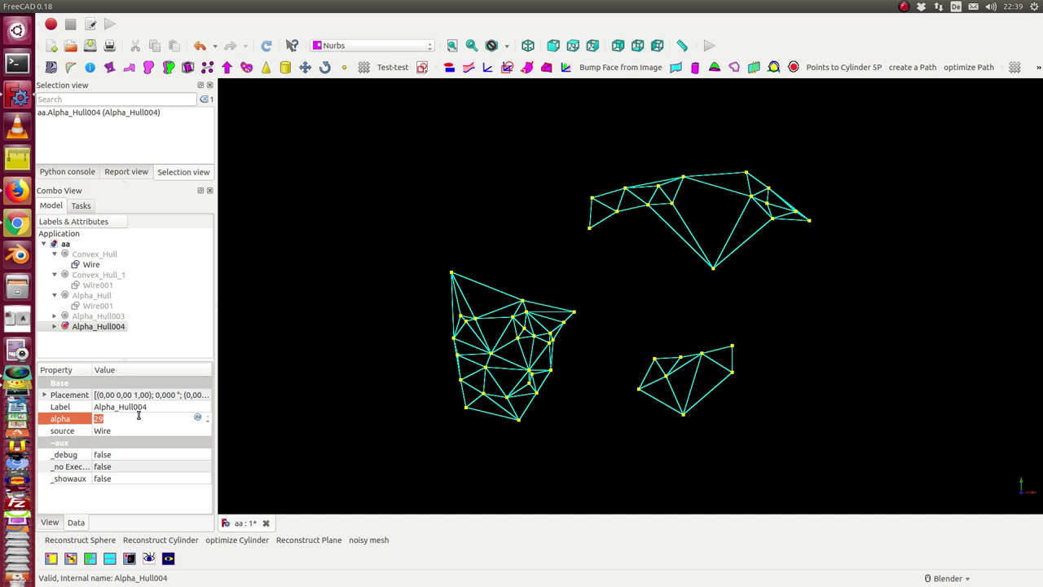
scroll(138, 417, "down", 2)
scroll(139, 419, "down", 1)
scroll(139, 419, "down", 2)
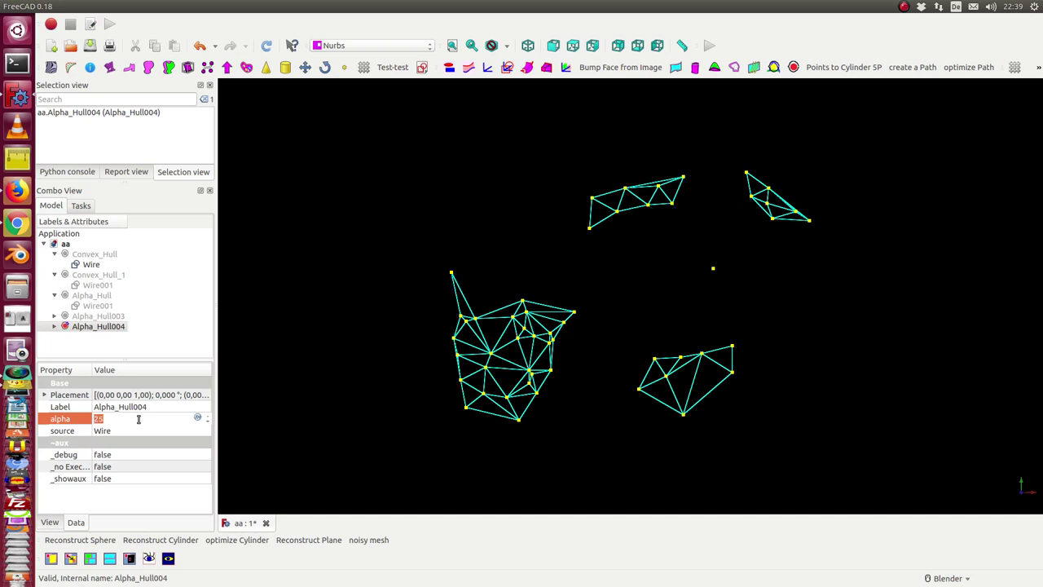
scroll(139, 419, "down", 1)
scroll(138, 419, "down", 2)
scroll(139, 419, "down", 2)
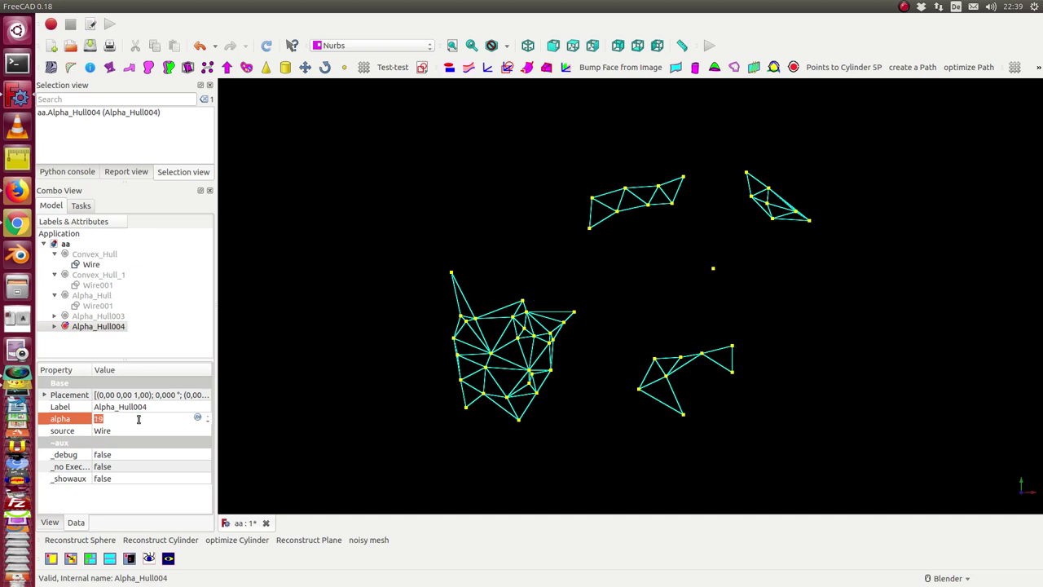
scroll(139, 419, "down", 2)
scroll(138, 419, "down", 1)
scroll(138, 419, "down", 2)
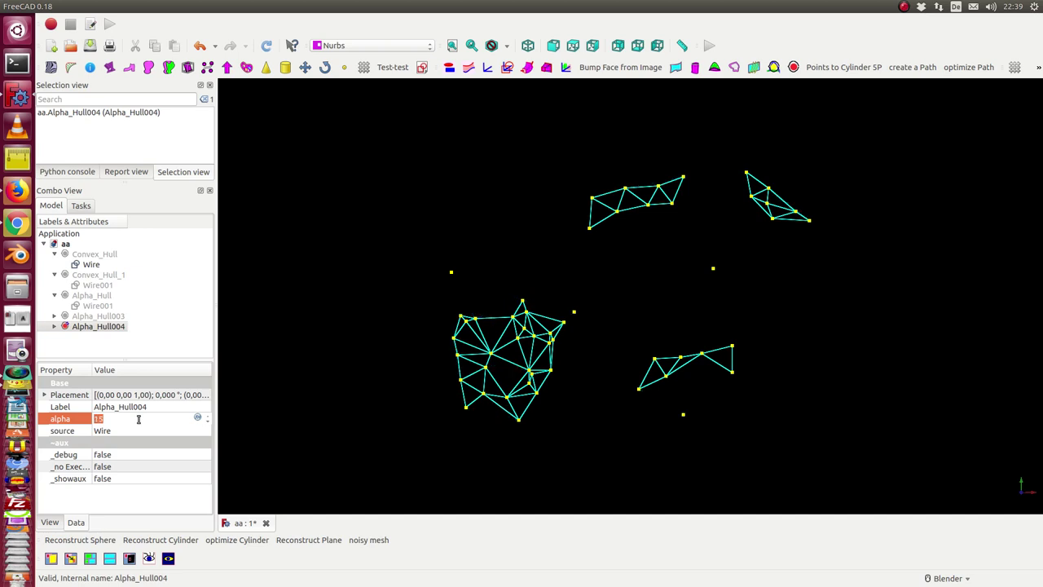
scroll(139, 419, "down", 1)
scroll(139, 419, "down", 2)
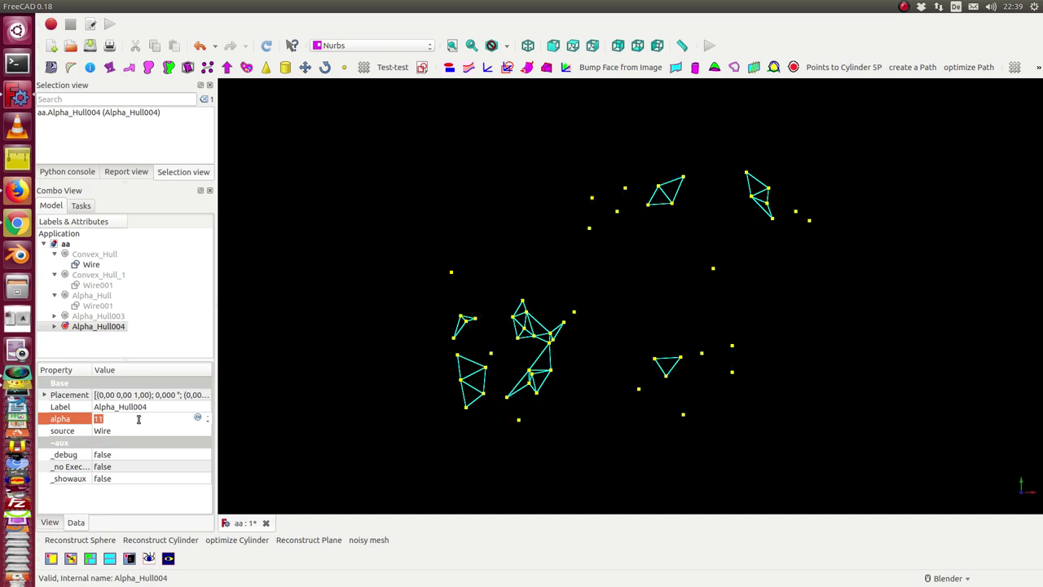
scroll(139, 418, "down", 1)
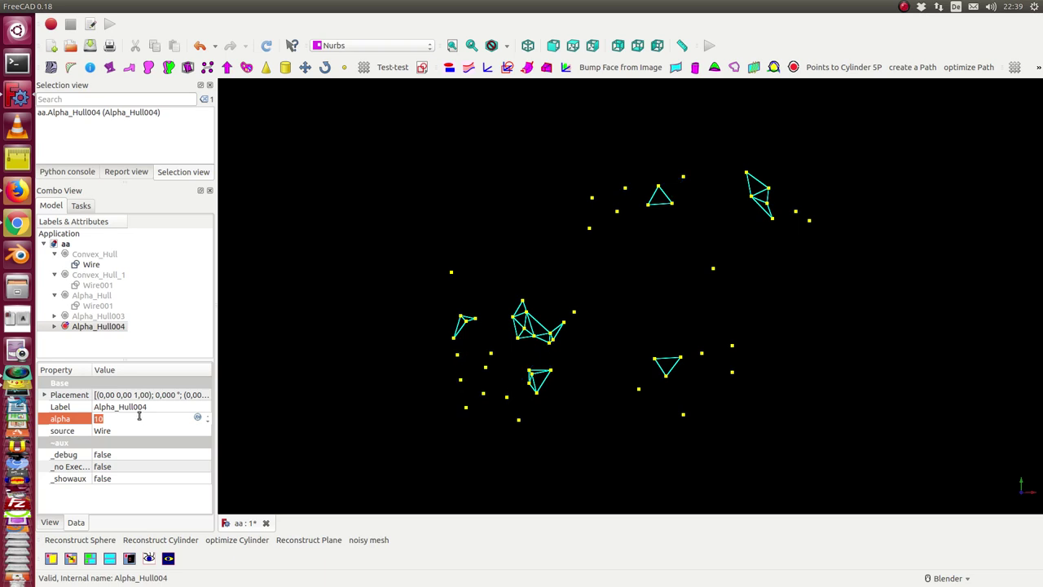